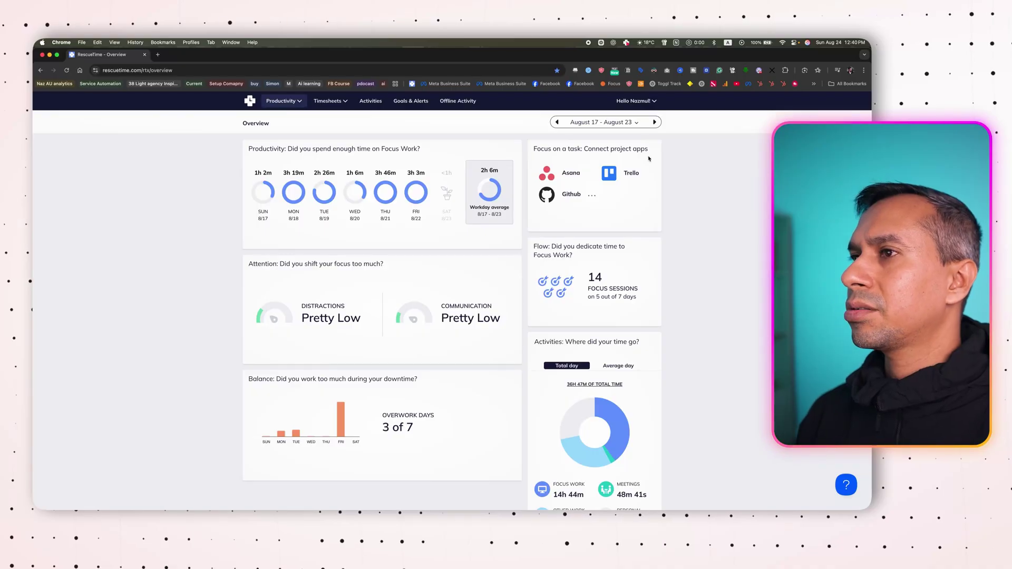
{"action": "mouse_move", "coordinate": [547, 227]}
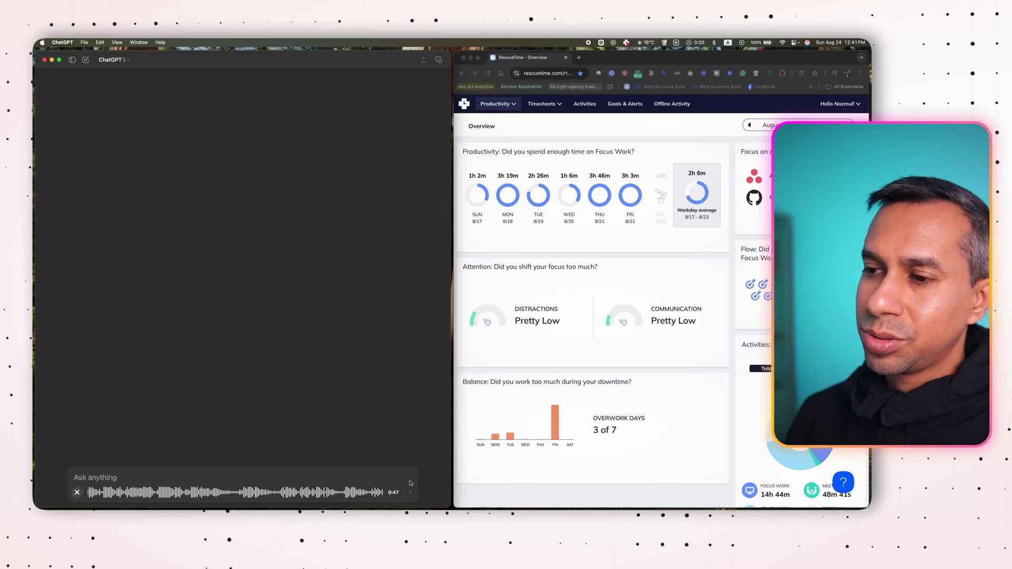
Step: Send the dictated extension request, disable Hide Annoying Sections 1.0.2, then stop ChatGPT's reply
{"action": "left_click", "coordinate": [410, 490]}
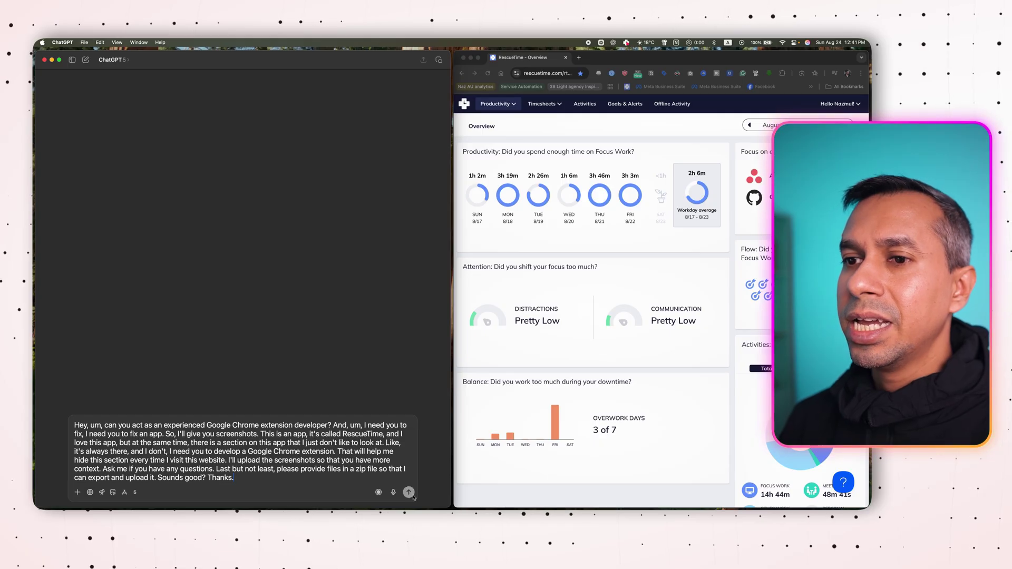
{"action": "left_click", "coordinate": [409, 492]}
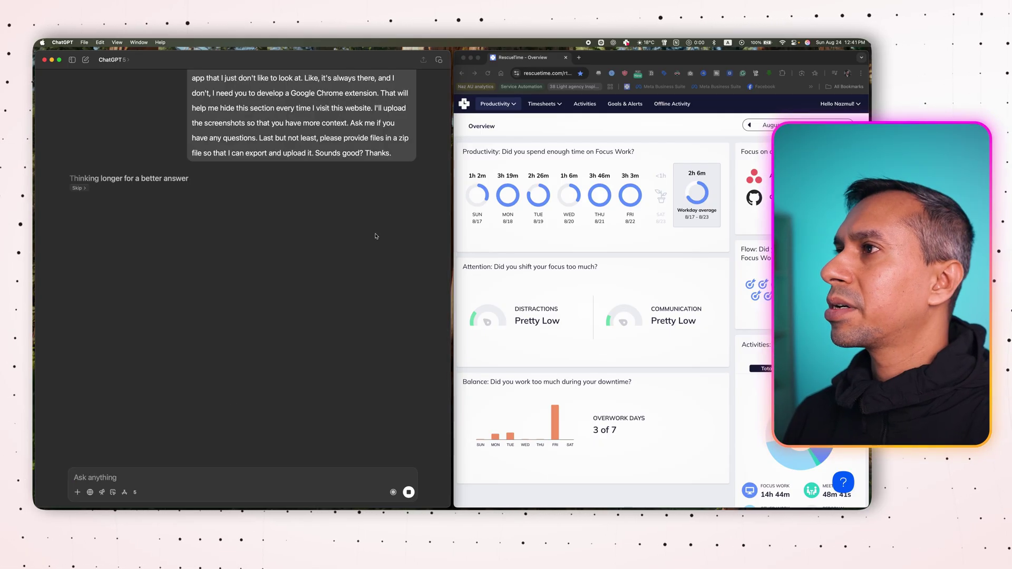
{"action": "left_click", "coordinate": [782, 73]}
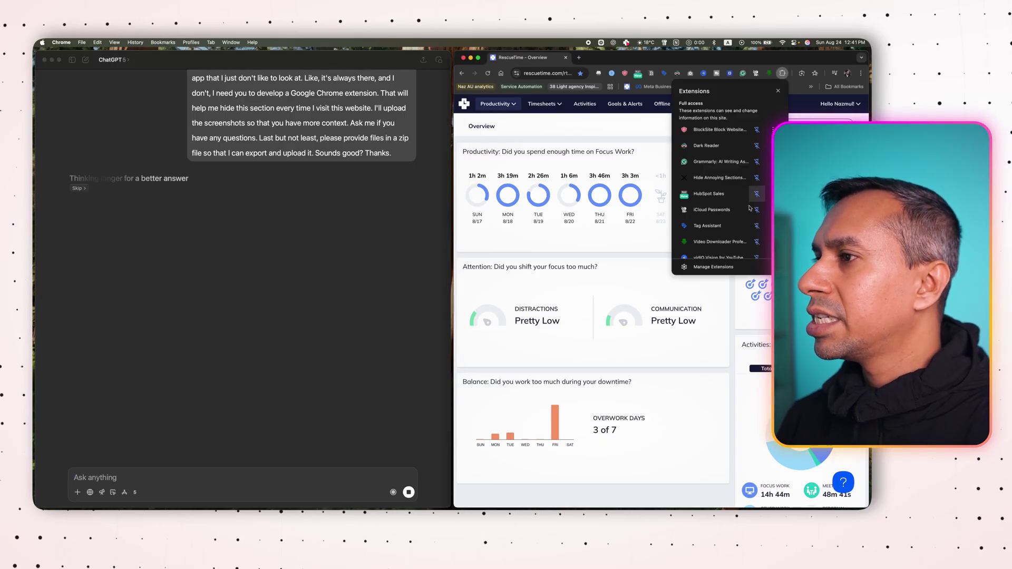
{"action": "left_click", "coordinate": [713, 266]}
{"action": "left_click", "coordinate": [753, 398]}
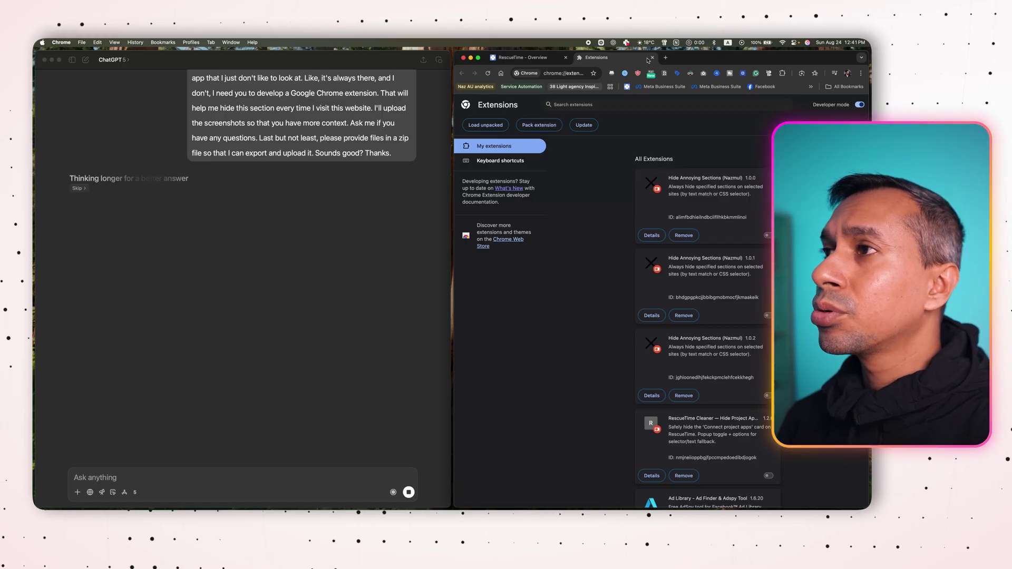
{"action": "left_click", "coordinate": [652, 58]}
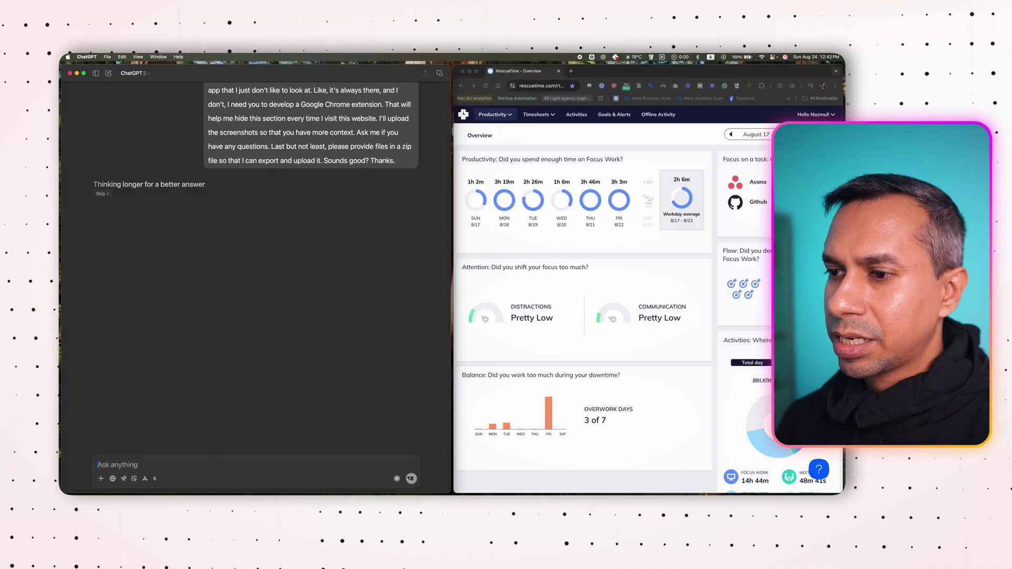
{"action": "left_click", "coordinate": [410, 479]}
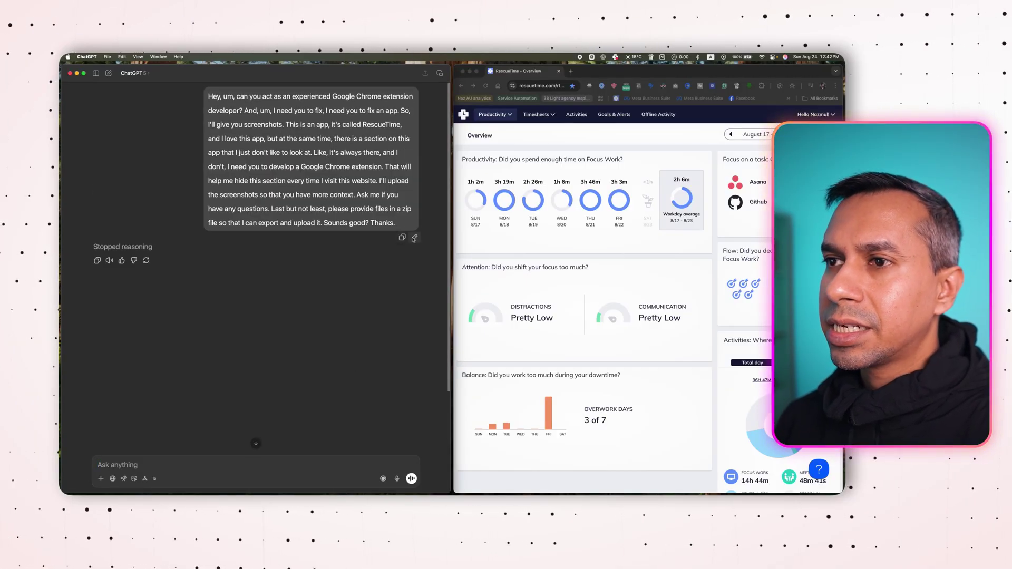
Step: Copy the sent extension prompt and paste it into a new ChatGPT chat
{"action": "left_click", "coordinate": [414, 238]}
{"action": "key", "text": "super+a"}
{"action": "key", "text": "super+c"}
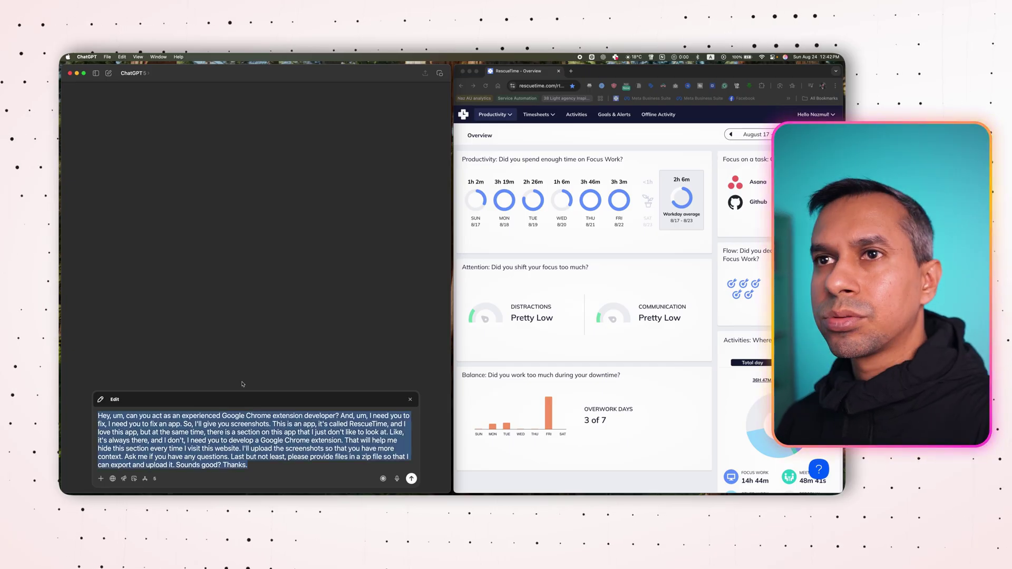
{"action": "double_click", "coordinate": [108, 83]}
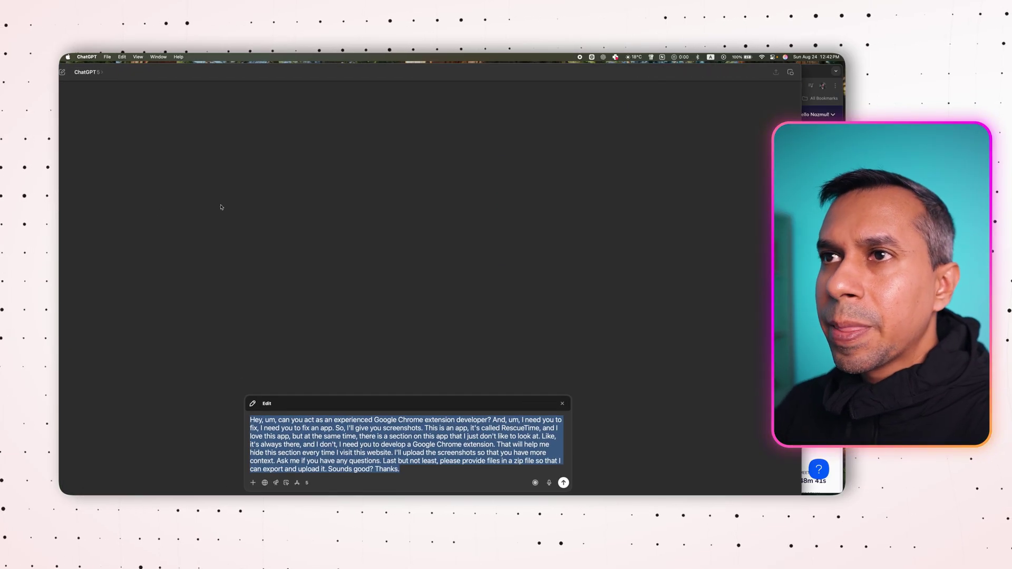
{"action": "key", "text": "ctrl+alt+Left"}
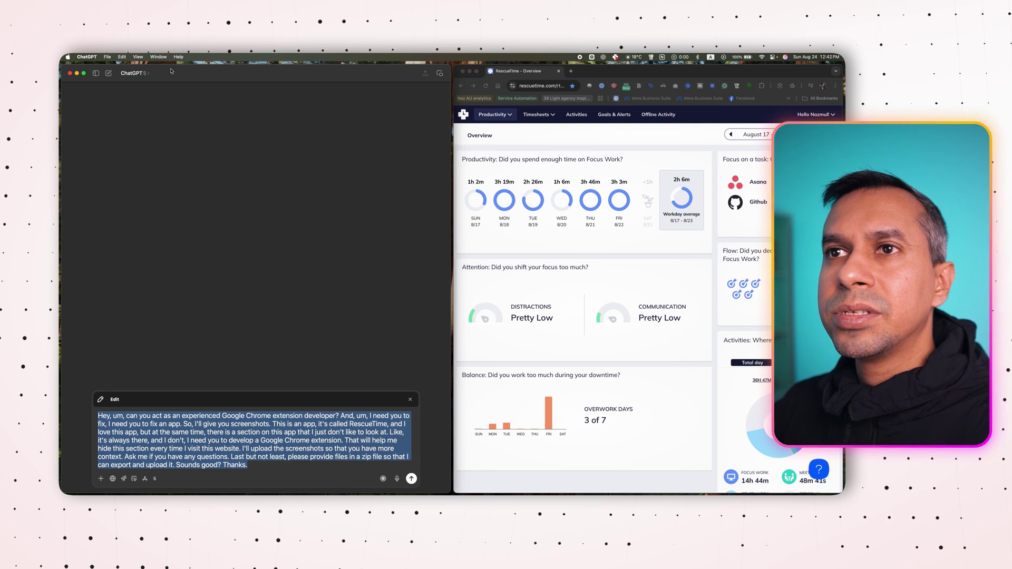
{"action": "left_click", "coordinate": [111, 76]}
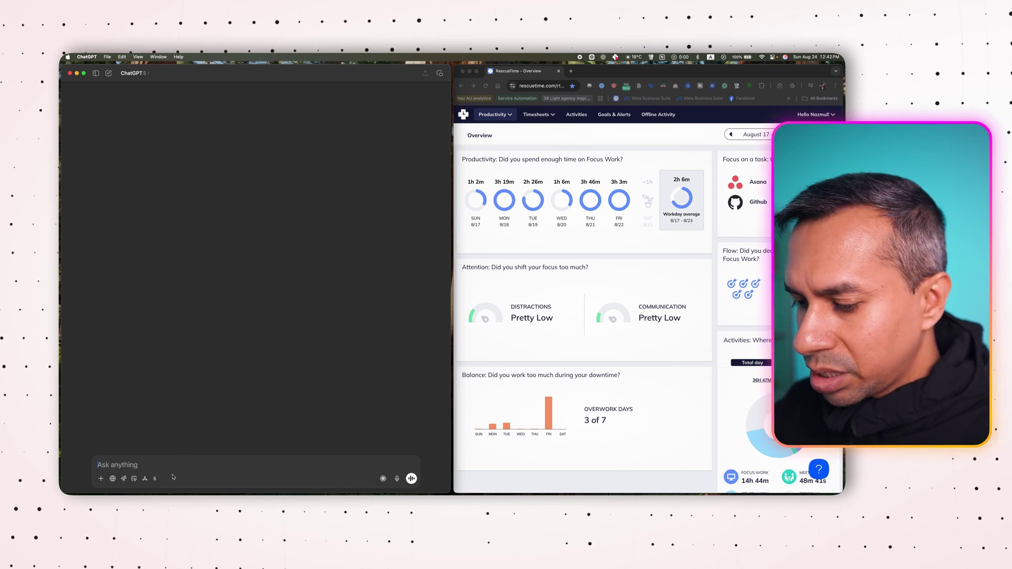
{"action": "key", "text": "super+v"}
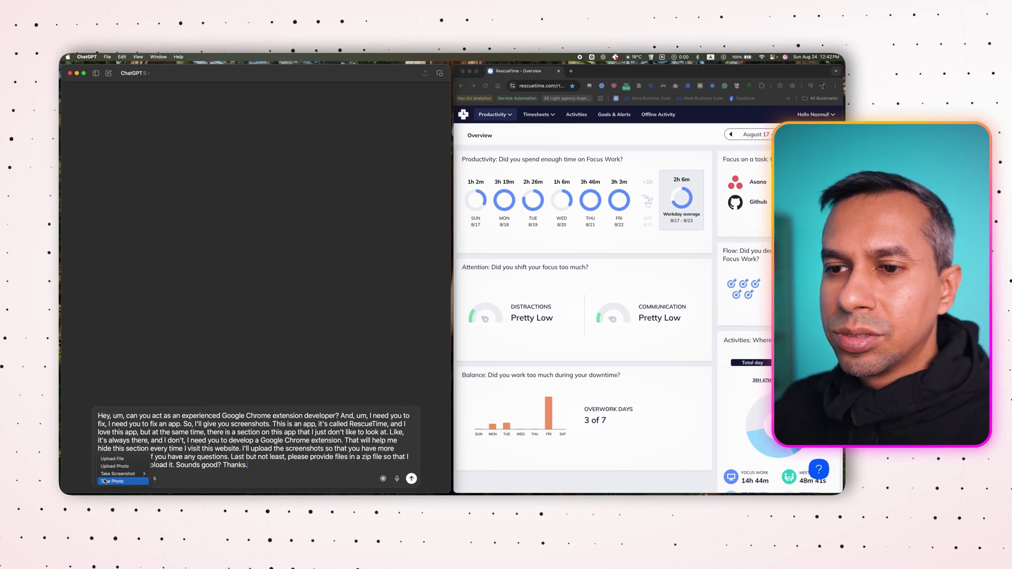
Step: Attach three RescueTime screenshots to the prompt and send it
{"action": "left_click", "coordinate": [114, 467]}
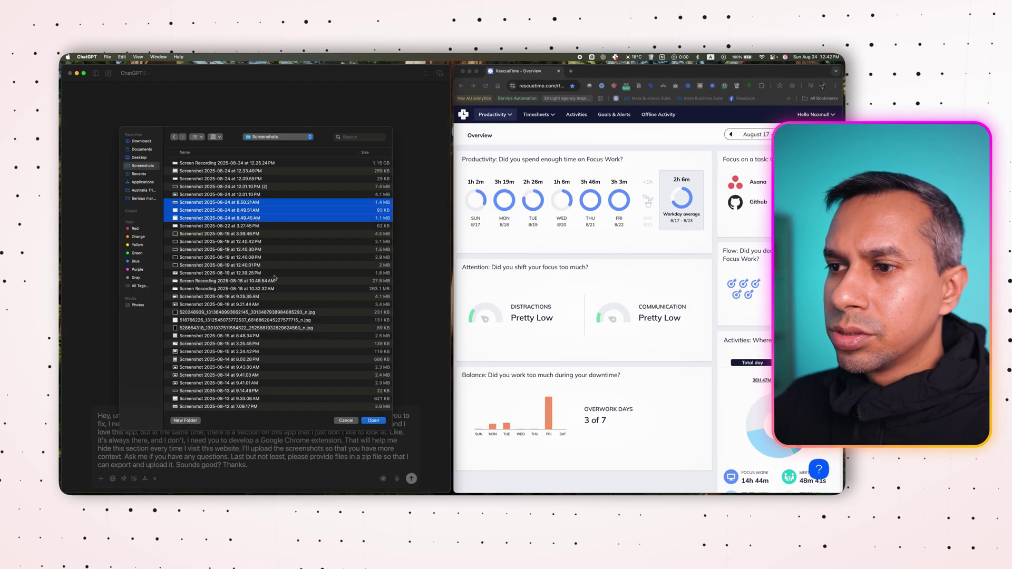
{"action": "left_click", "coordinate": [374, 420]}
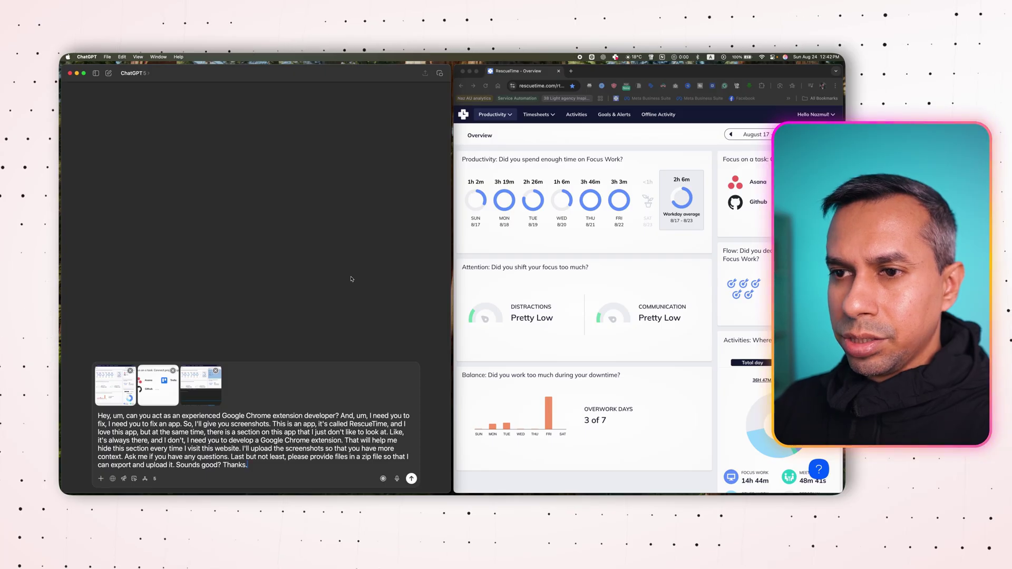
{"action": "key", "text": "Return"}
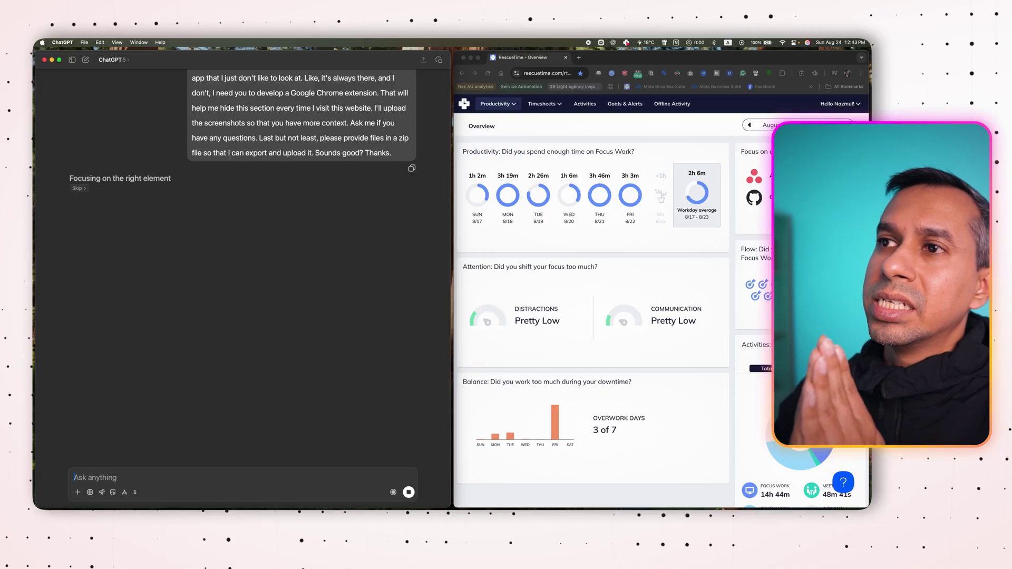
Step: Read the 'Thought for 29s' reasoning, then download rescuetime-hide-integrations.zip
{"action": "scroll", "coordinate": [337, 278], "scroll_direction": "up", "scroll_amount": 1}
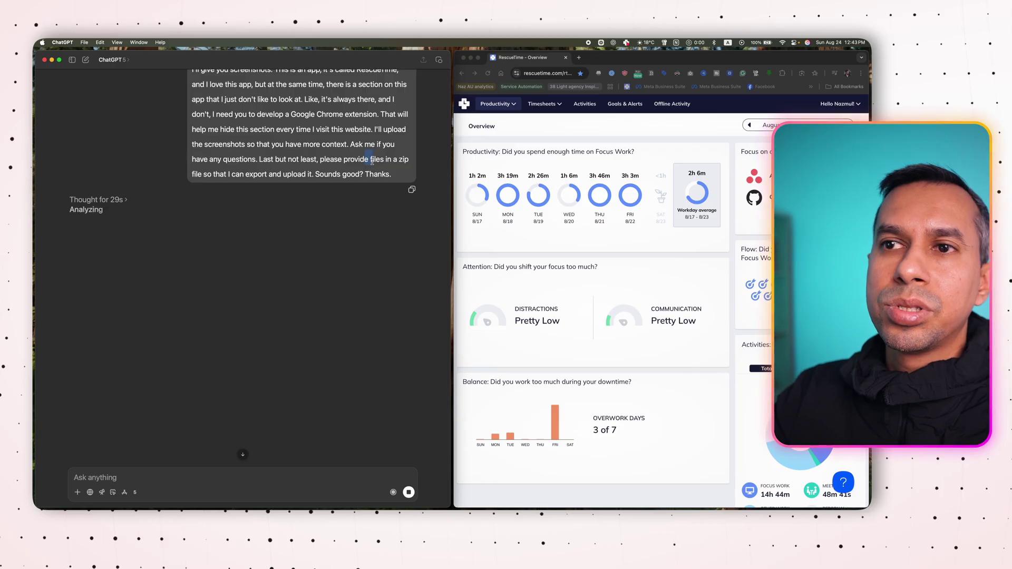
{"action": "left_click", "coordinate": [114, 200]}
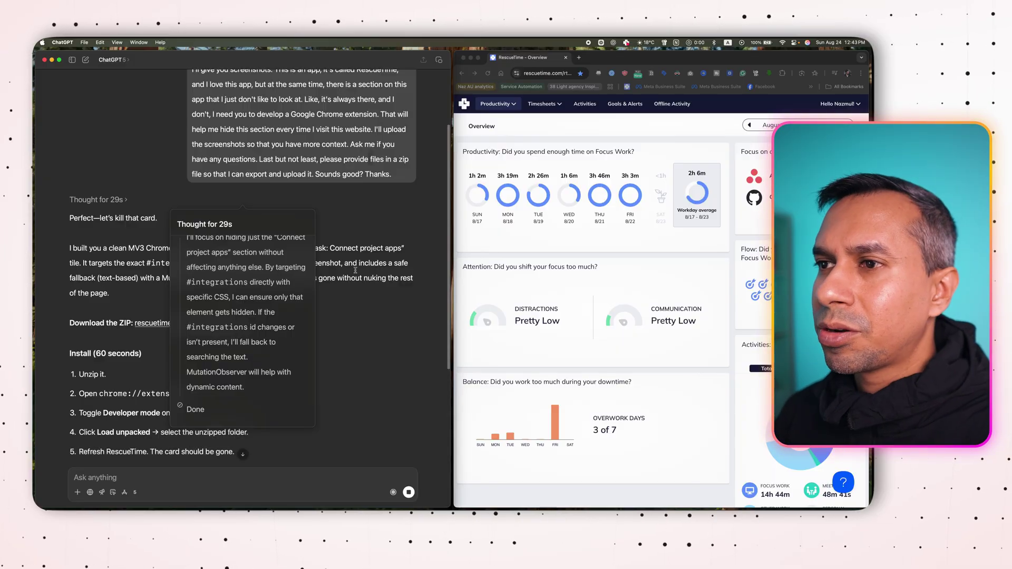
{"action": "scroll", "coordinate": [363, 274], "scroll_direction": "down", "scroll_amount": 5}
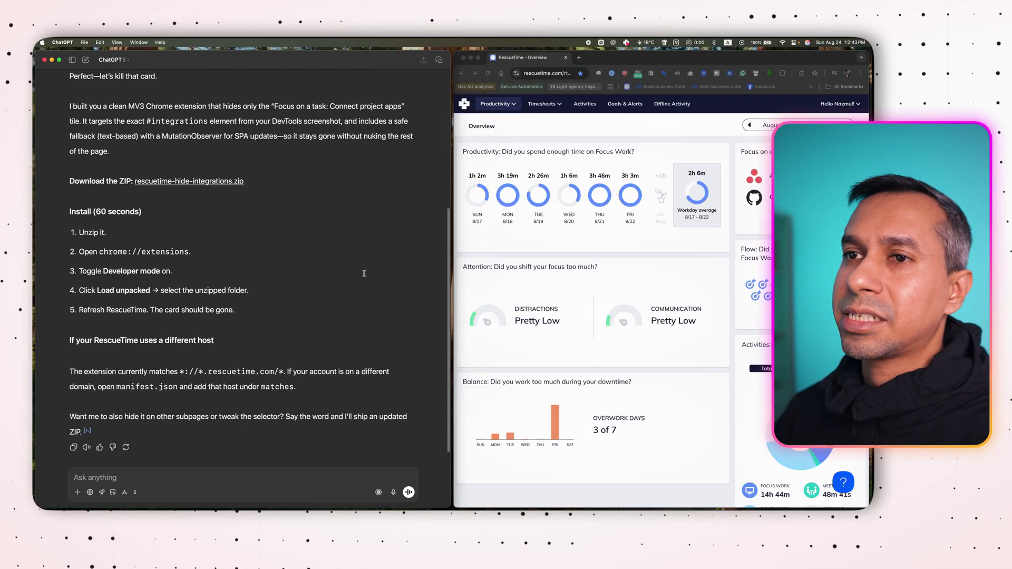
{"action": "left_click", "coordinate": [170, 183]}
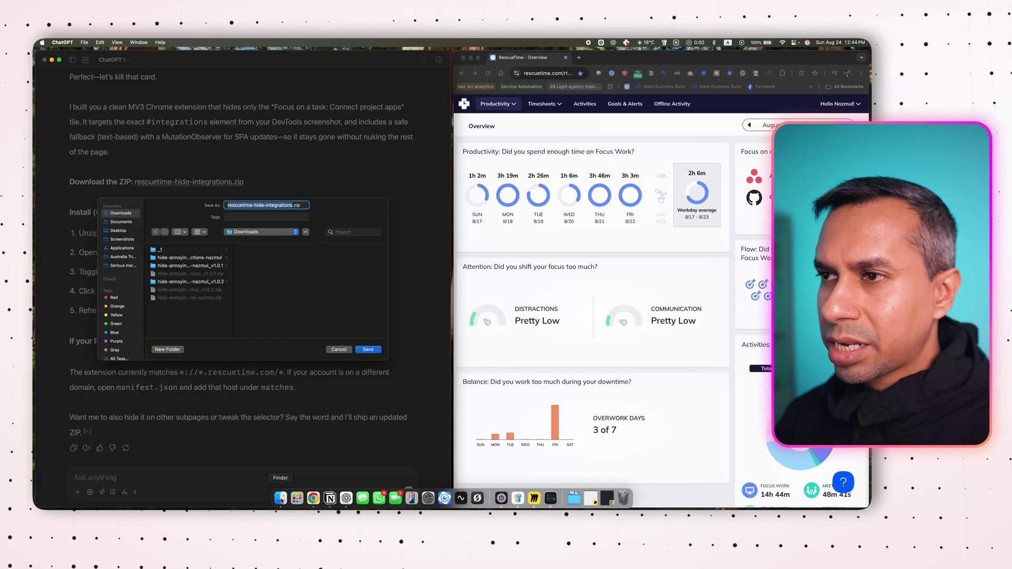
Step: Delete the old Hide Annoying Sections extension files from Downloads
{"action": "left_click", "coordinate": [447, 141]}
{"action": "left_click_drag", "start_coordinate": [495, 239], "coordinate": [511, 220]}
{"action": "left_click", "coordinate": [513, 198]}
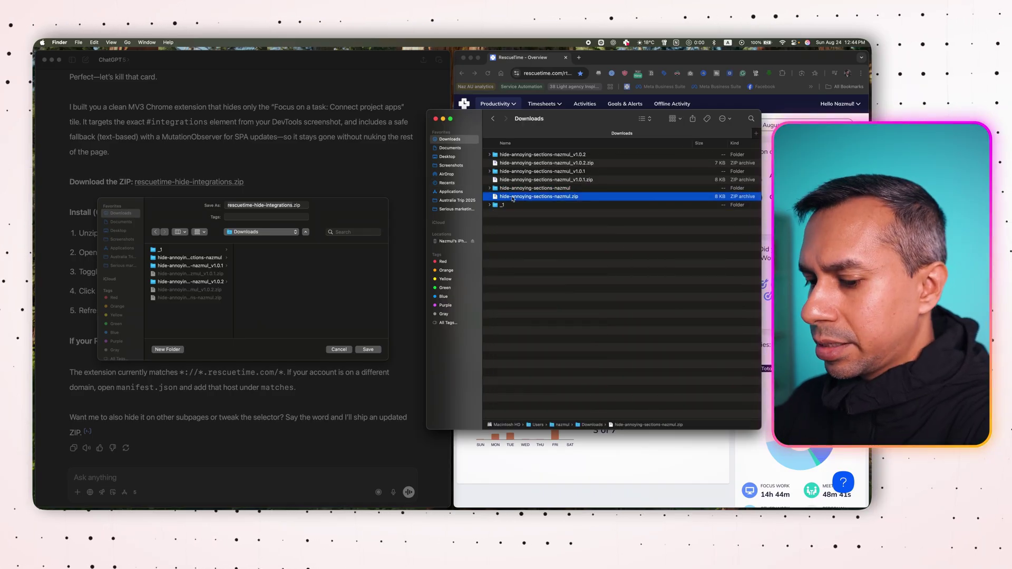
{"action": "key", "text": "shift+Up"}
{"action": "key", "text": "shift+Up"}
{"action": "key", "text": "shift+Up"}
{"action": "key", "text": "shift+Up"}
{"action": "key", "text": "shift+Up"}
{"action": "key", "text": "super+BackSpace"}
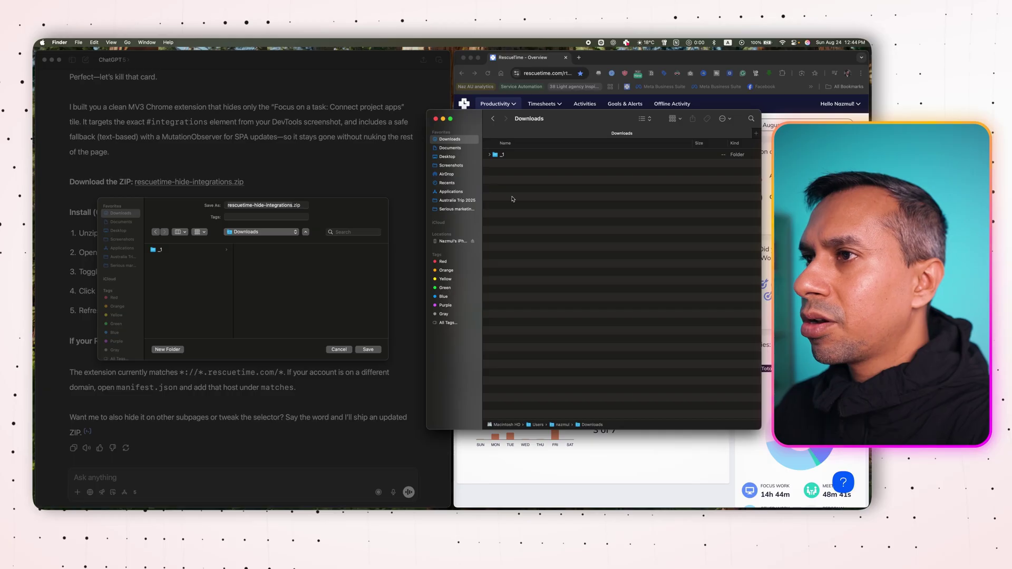
Step: Save rescuetime-hide-integrations.zip into Downloads and unzip it into its folder
{"action": "left_click", "coordinate": [325, 294]}
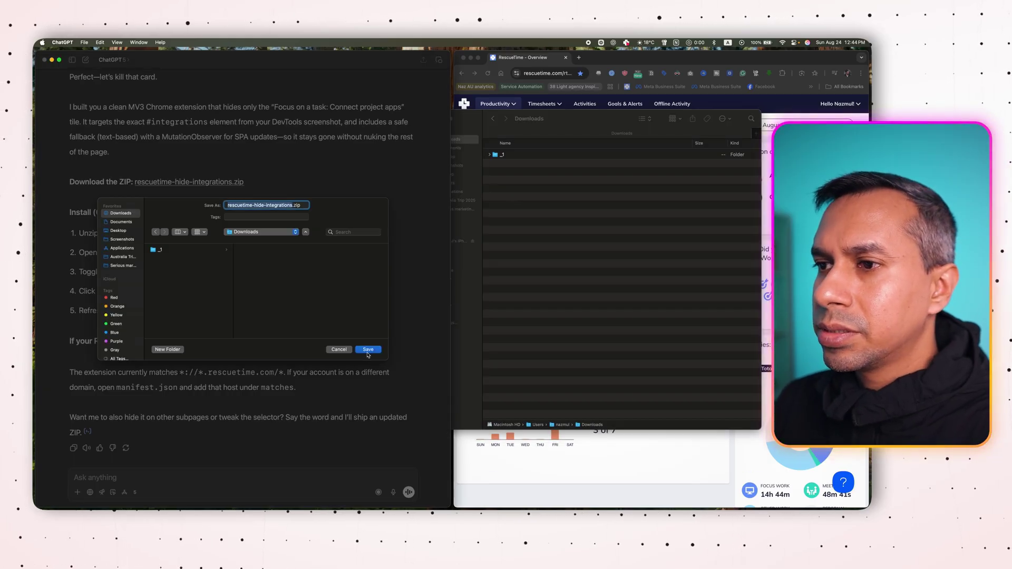
{"action": "left_click", "coordinate": [367, 350]}
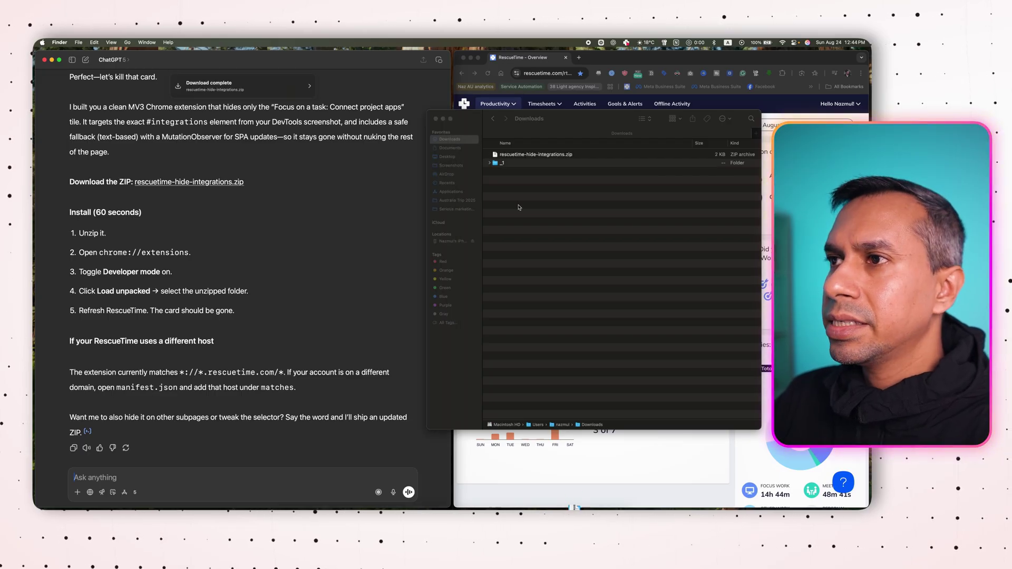
{"action": "left_click", "coordinate": [518, 207]}
{"action": "double_click", "coordinate": [542, 156]}
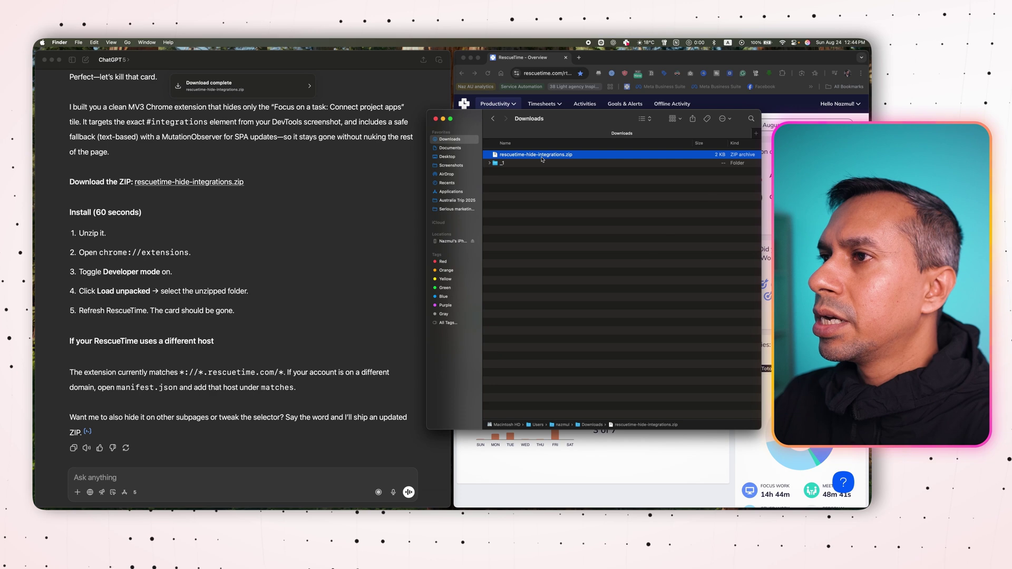
{"action": "left_click_drag", "start_coordinate": [558, 121], "coordinate": [368, 191]}
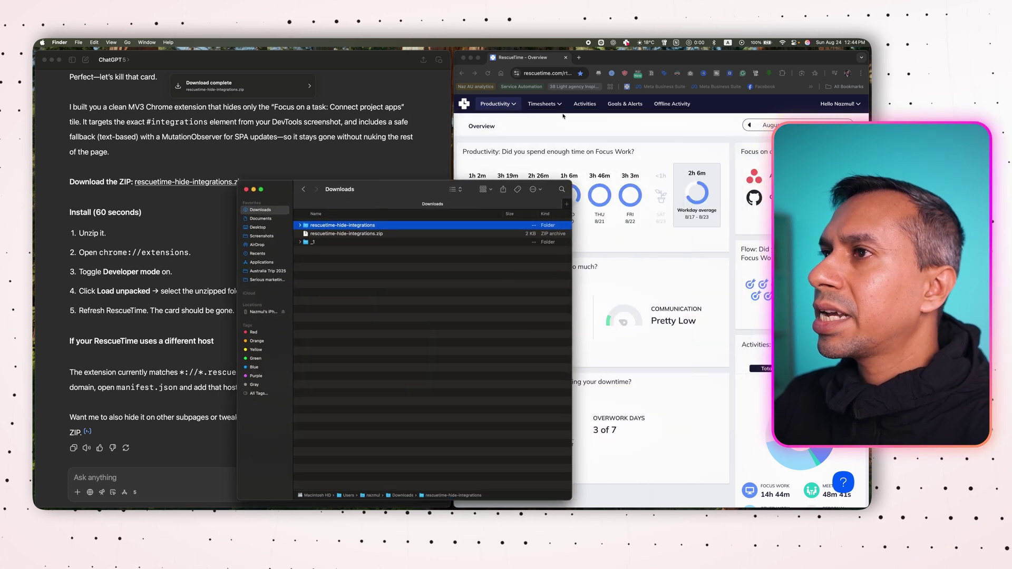
{"action": "left_click", "coordinate": [580, 119]}
{"action": "left_click", "coordinate": [783, 74]}
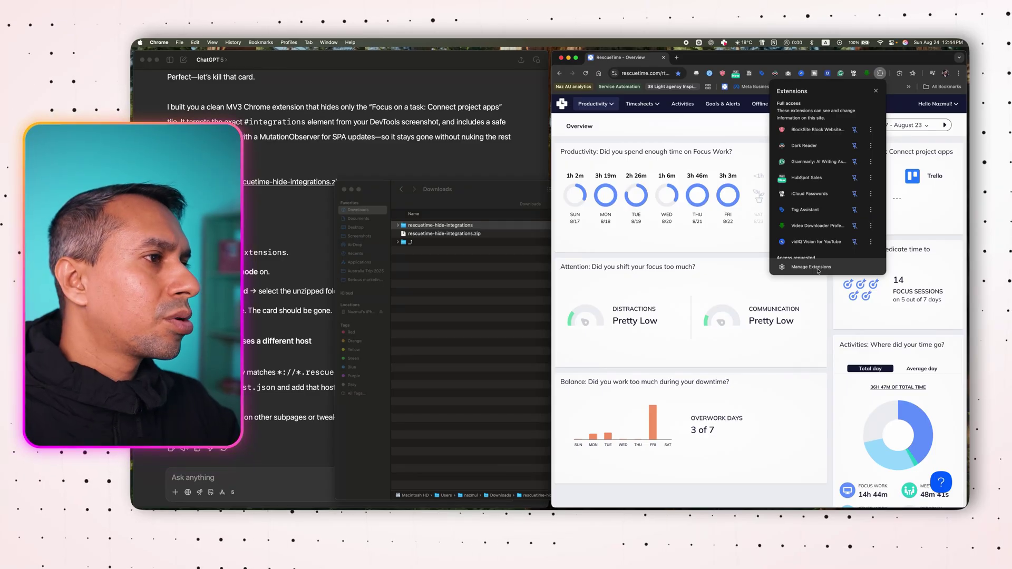
Step: Load the rescuetime-hide-integrations folder as an unpacked extension, then return to RescueTime - Overview
{"action": "left_click", "coordinate": [817, 268]}
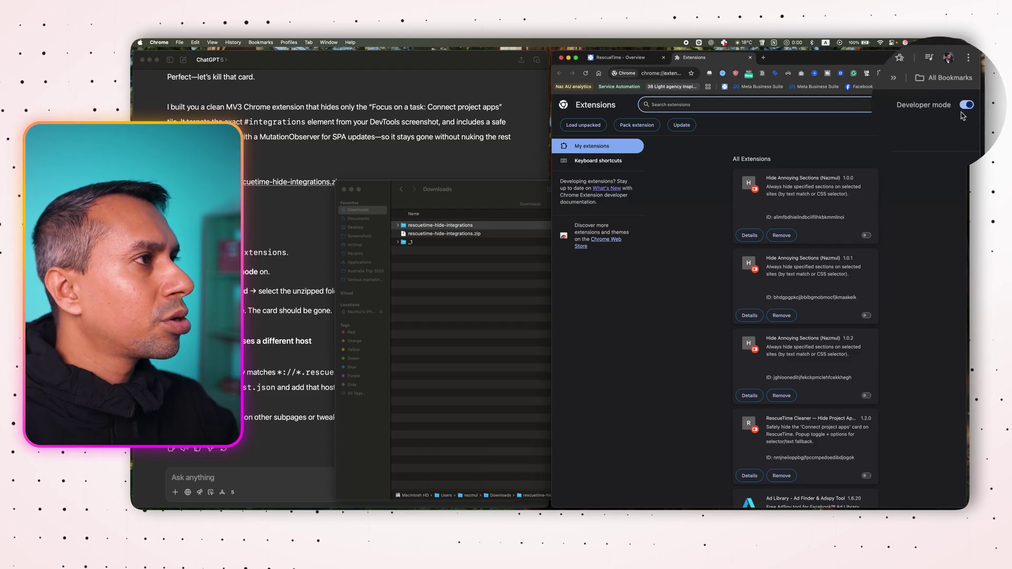
{"action": "left_click", "coordinate": [584, 125]}
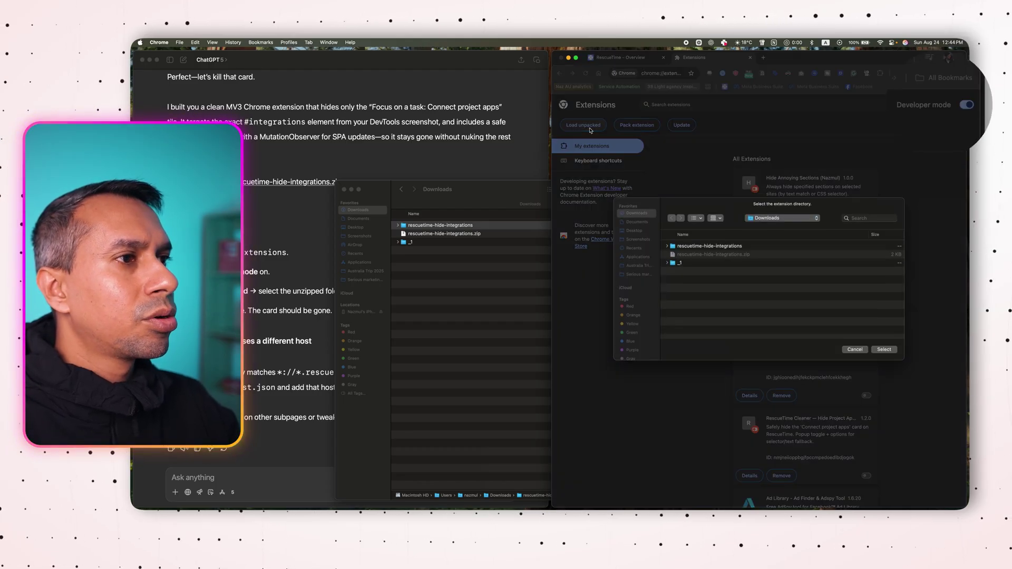
{"action": "double_click", "coordinate": [680, 247]}
{"action": "left_click", "coordinate": [894, 350]}
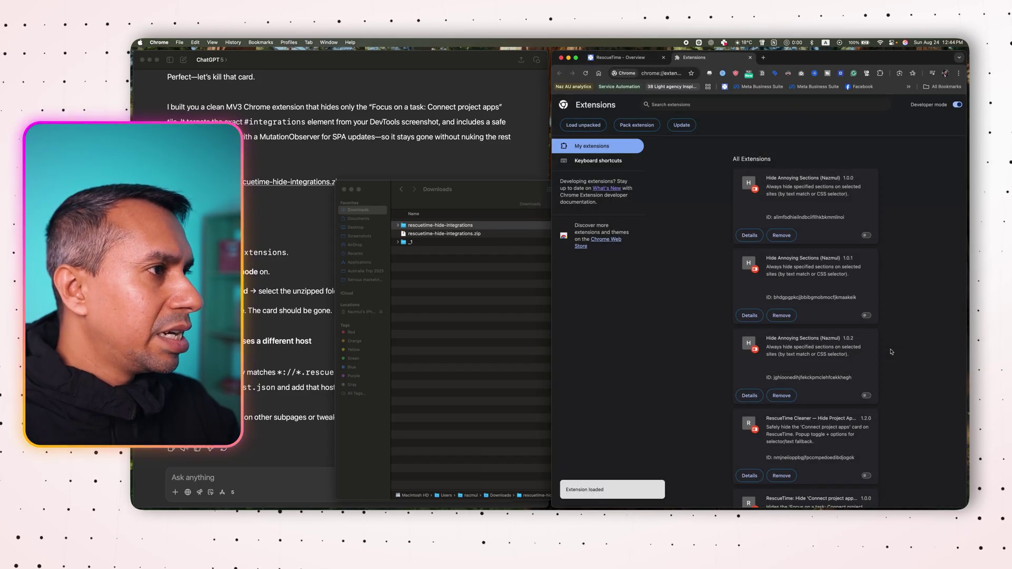
{"action": "scroll", "coordinate": [891, 351], "scroll_direction": "down", "scroll_amount": 3}
{"action": "scroll", "coordinate": [870, 359], "scroll_direction": "down", "scroll_amount": 4}
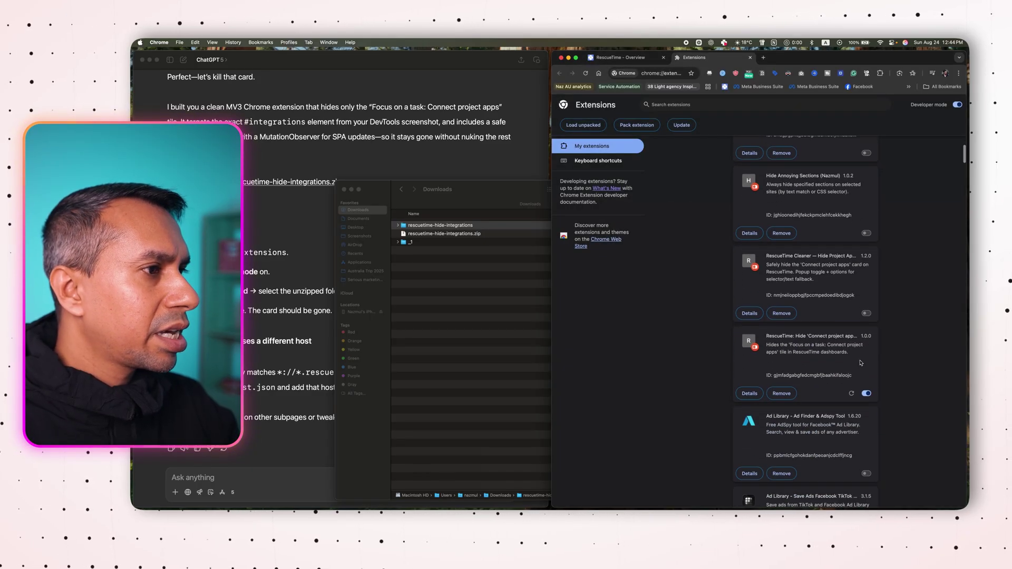
{"action": "scroll", "coordinate": [796, 380], "scroll_direction": "up", "scroll_amount": 1}
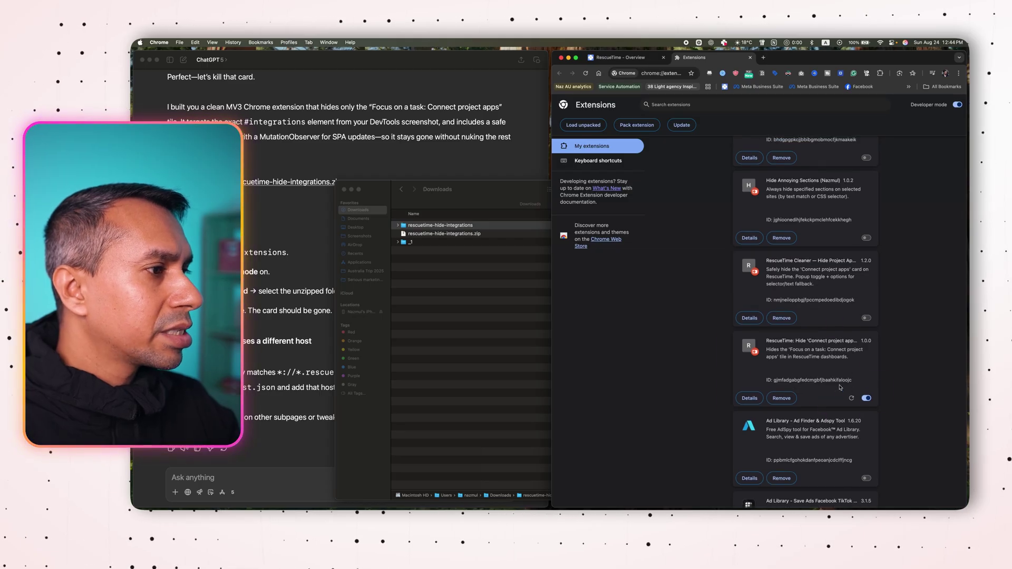
{"action": "left_click", "coordinate": [632, 63]}
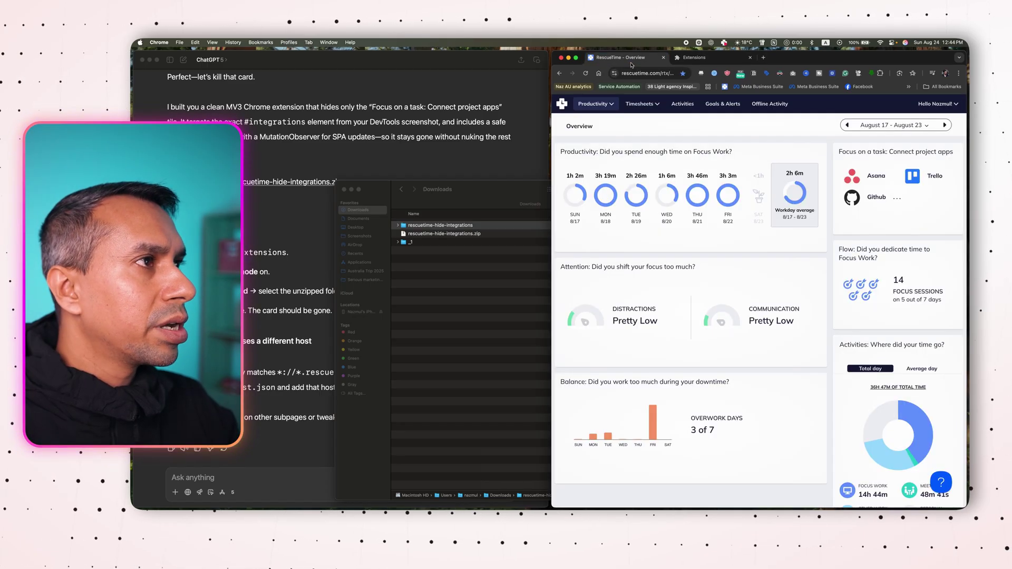
Step: Maximize Chrome and check the new RescueTime: Hide 'Connect project apps' extension in the toolbar
{"action": "double_click", "coordinate": [810, 60]}
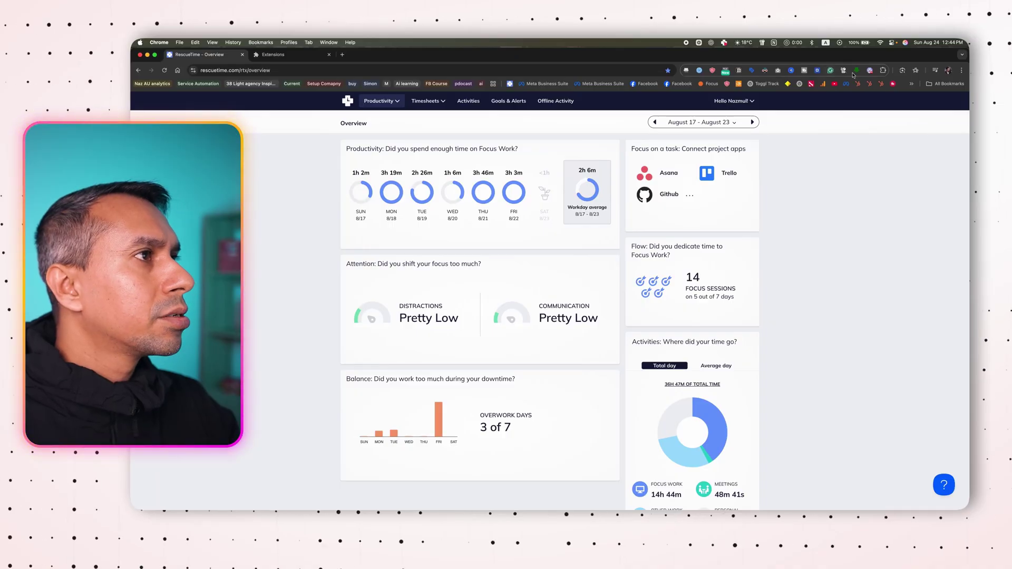
{"action": "left_click", "coordinate": [884, 71]}
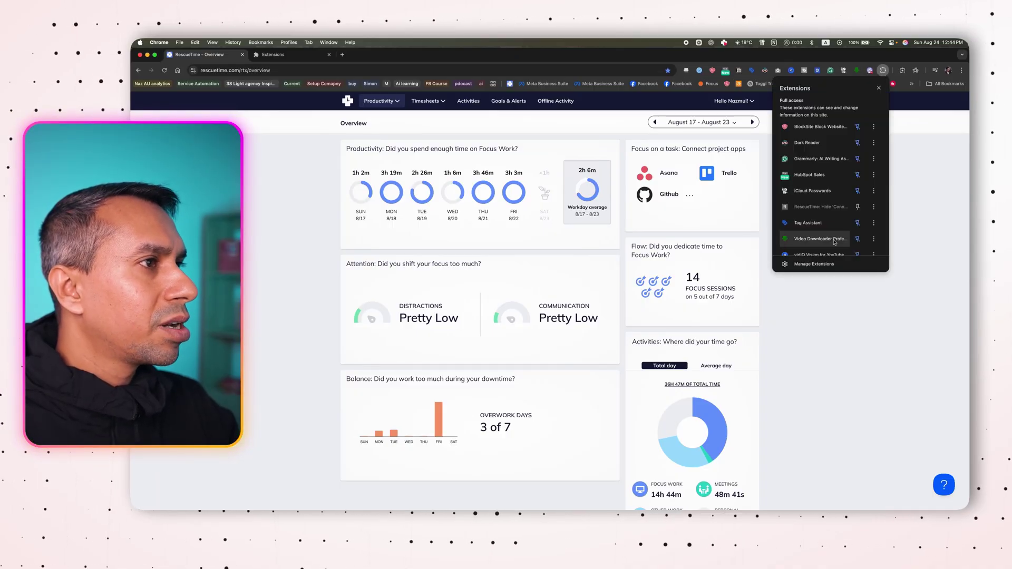
{"action": "scroll", "coordinate": [835, 242], "scroll_direction": "down", "scroll_amount": 3}
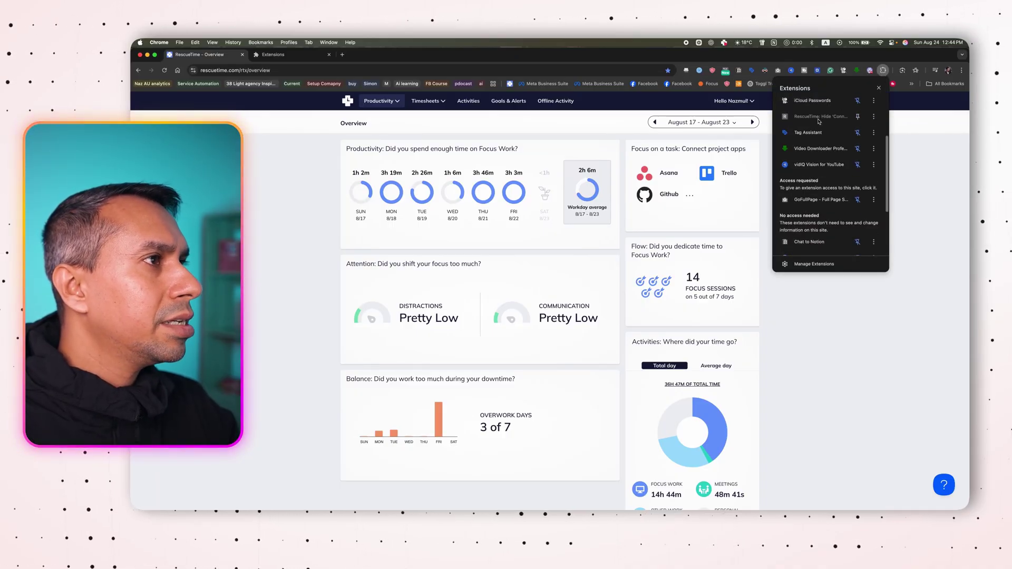
{"action": "left_click", "coordinate": [904, 150]}
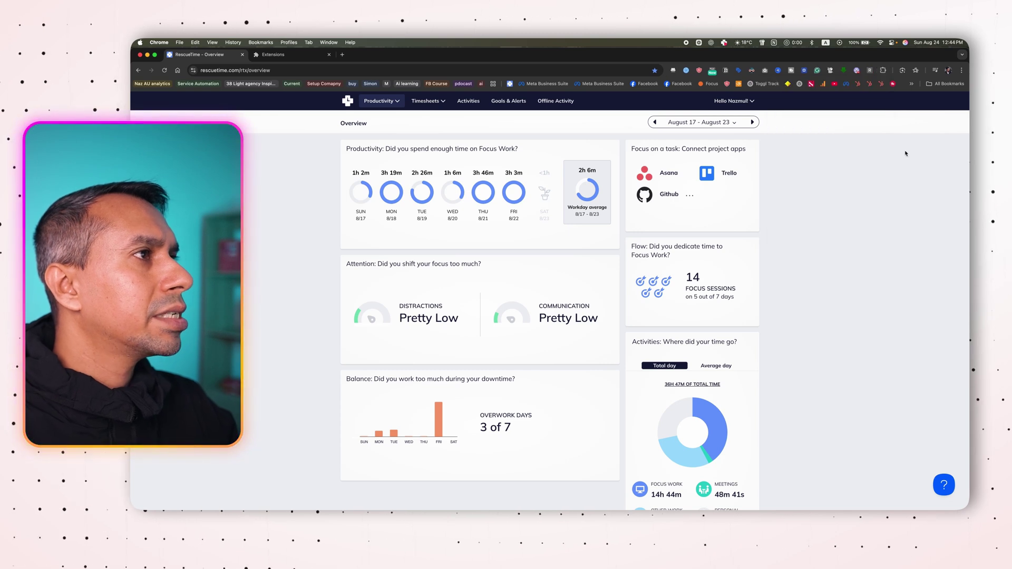
{"action": "right_click", "coordinate": [870, 71]}
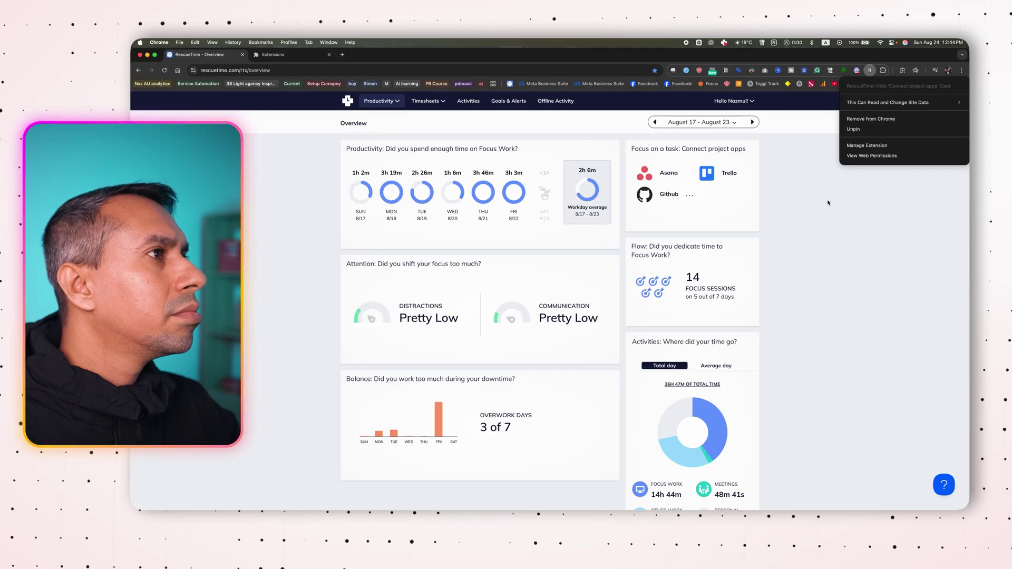
{"action": "left_click", "coordinate": [858, 127]}
{"action": "right_click", "coordinate": [870, 70]}
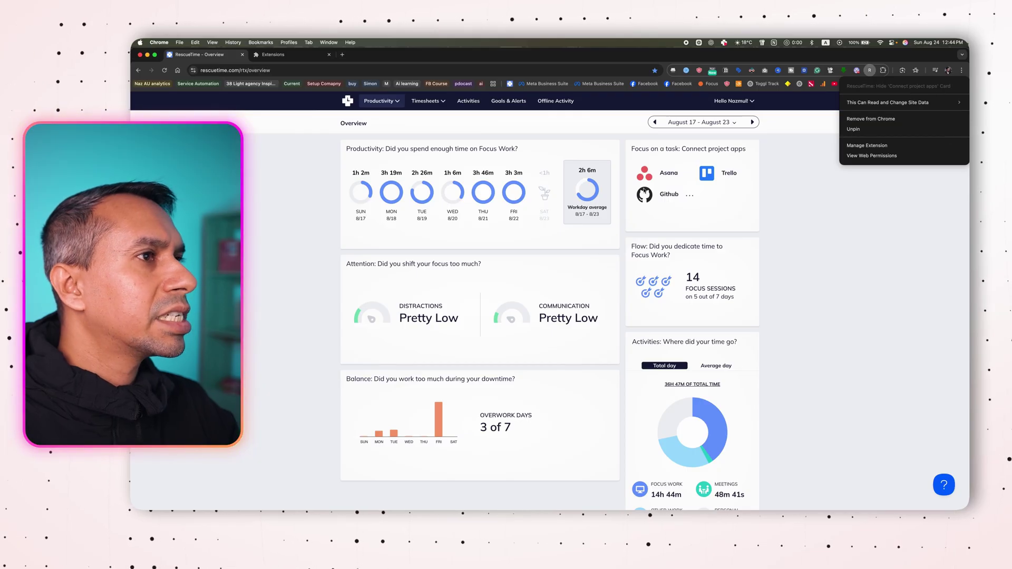
{"action": "left_click", "coordinate": [786, 218]}
Step: Reload the RescueTime Overview to confirm the Connect project apps card is gone
{"action": "left_click", "coordinate": [165, 71]}
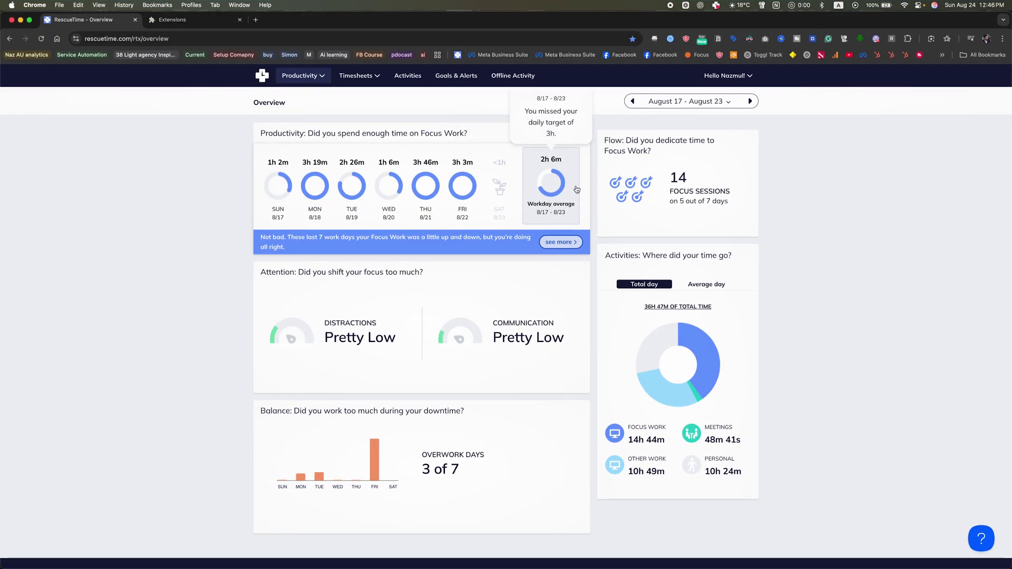
{"action": "mouse_move", "coordinate": [474, 382]}
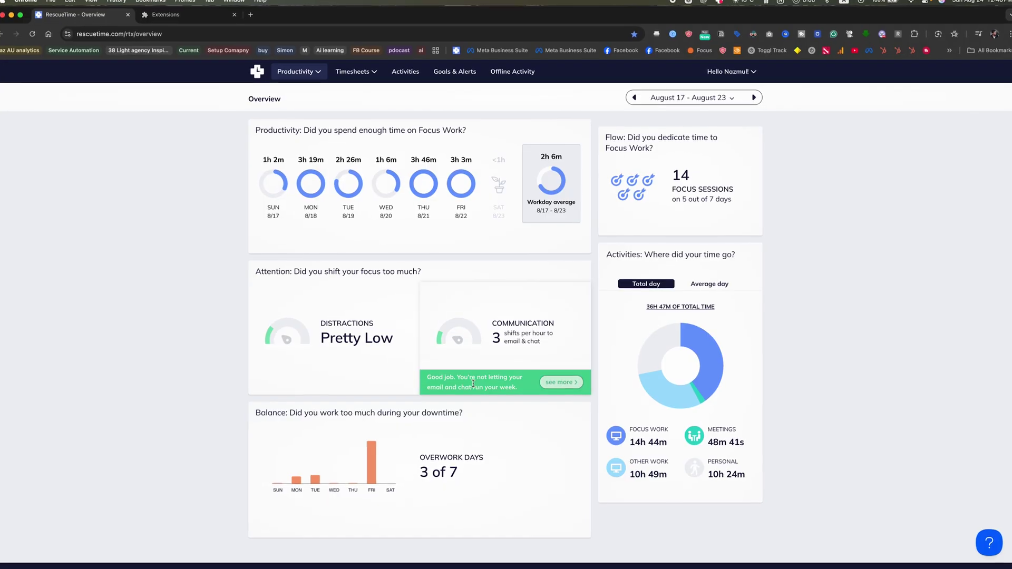